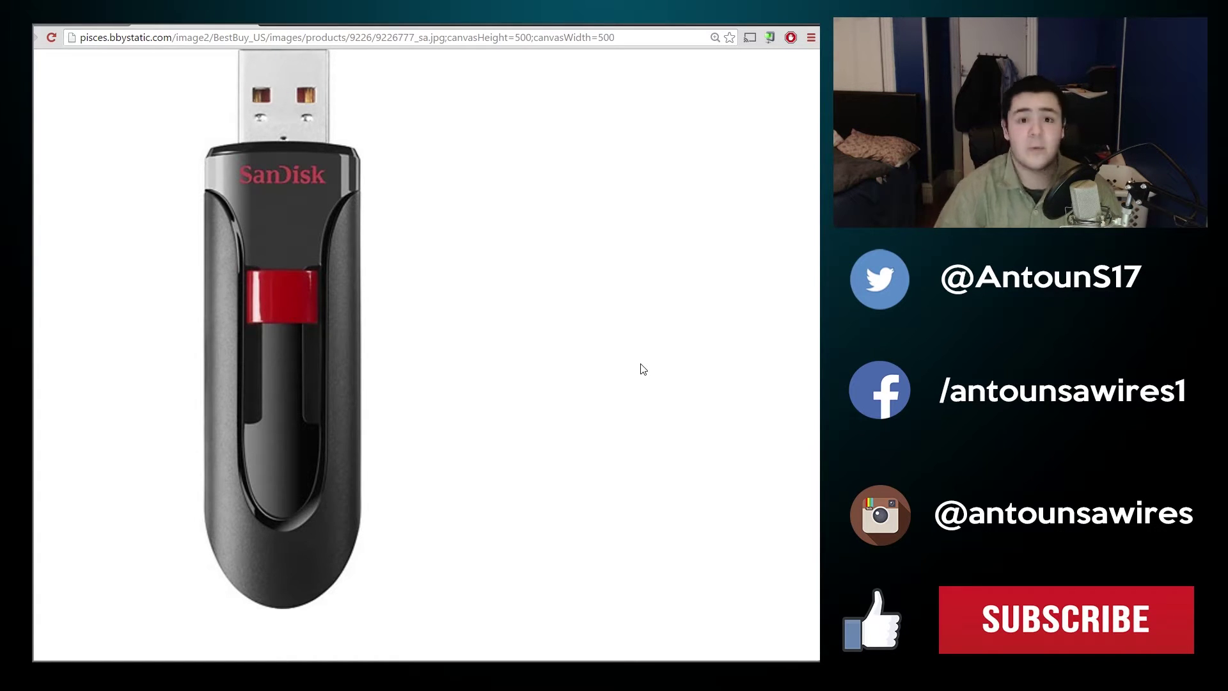
Switch to the archlinux.org/download tab and scroll to the 2015.11.01 release details
left_click(75, 26)
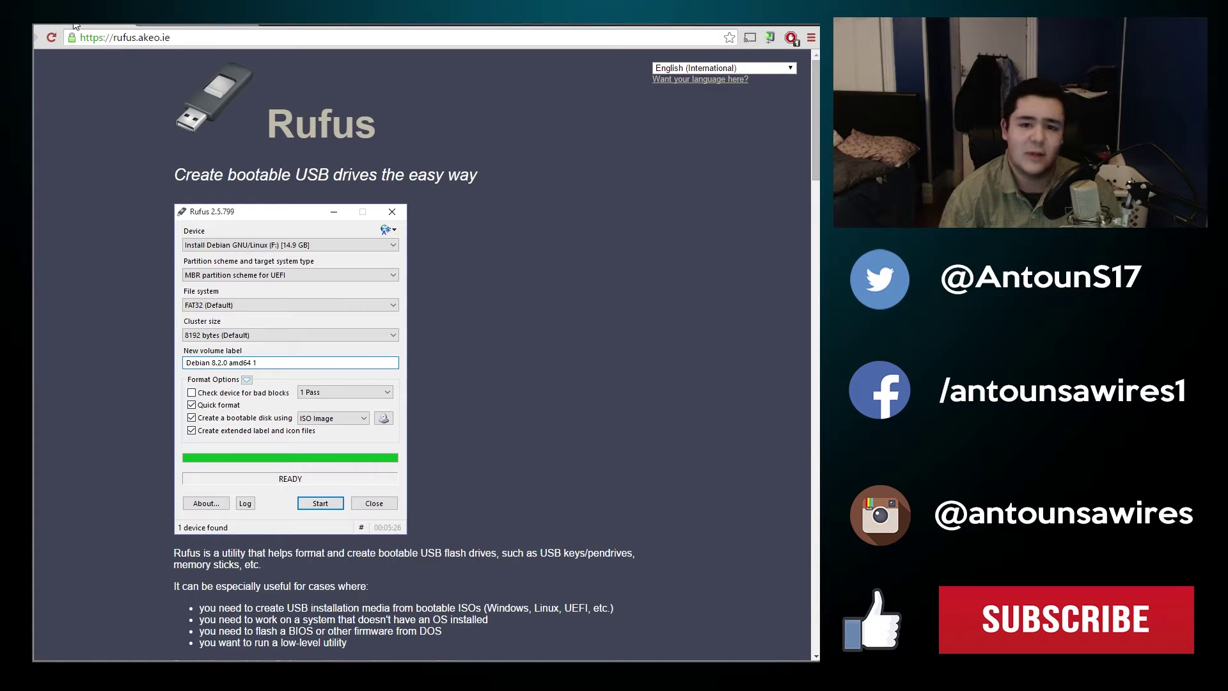
scroll(101, 75, "down", 1)
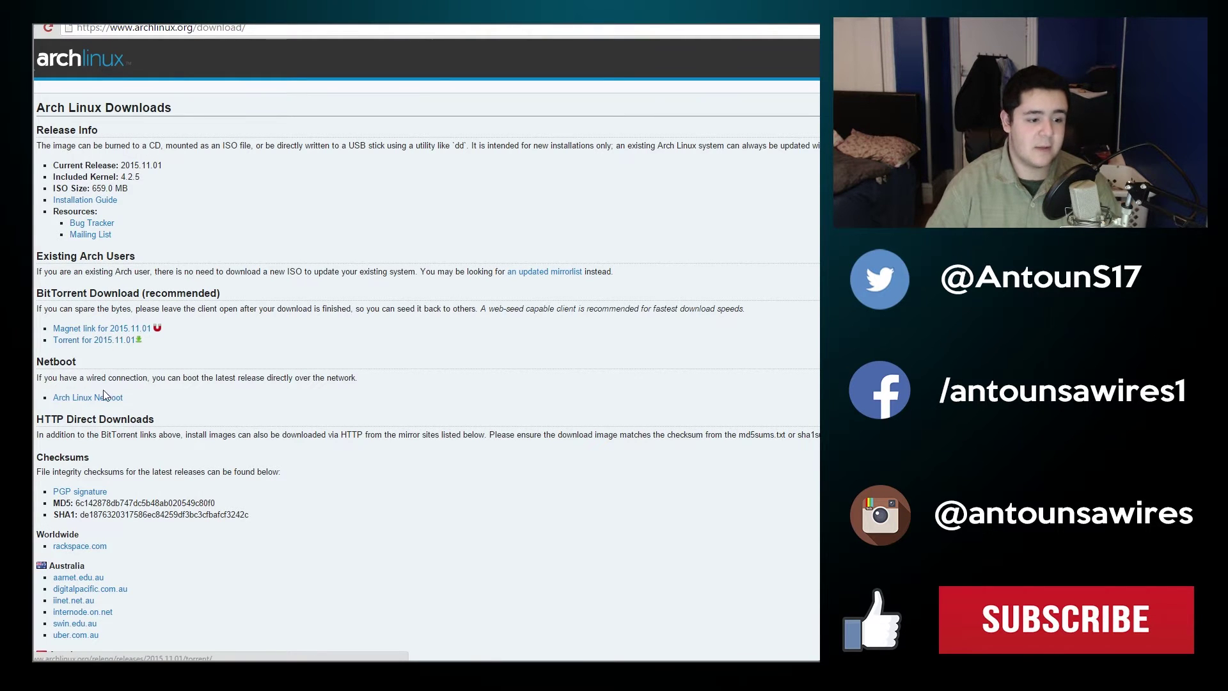
Scroll the mirror list to the United States entries and open the abscission.net mirror
scroll(97, 514, "down", 2)
scroll(97, 514, "down", 4)
scroll(173, 359, "up", 3)
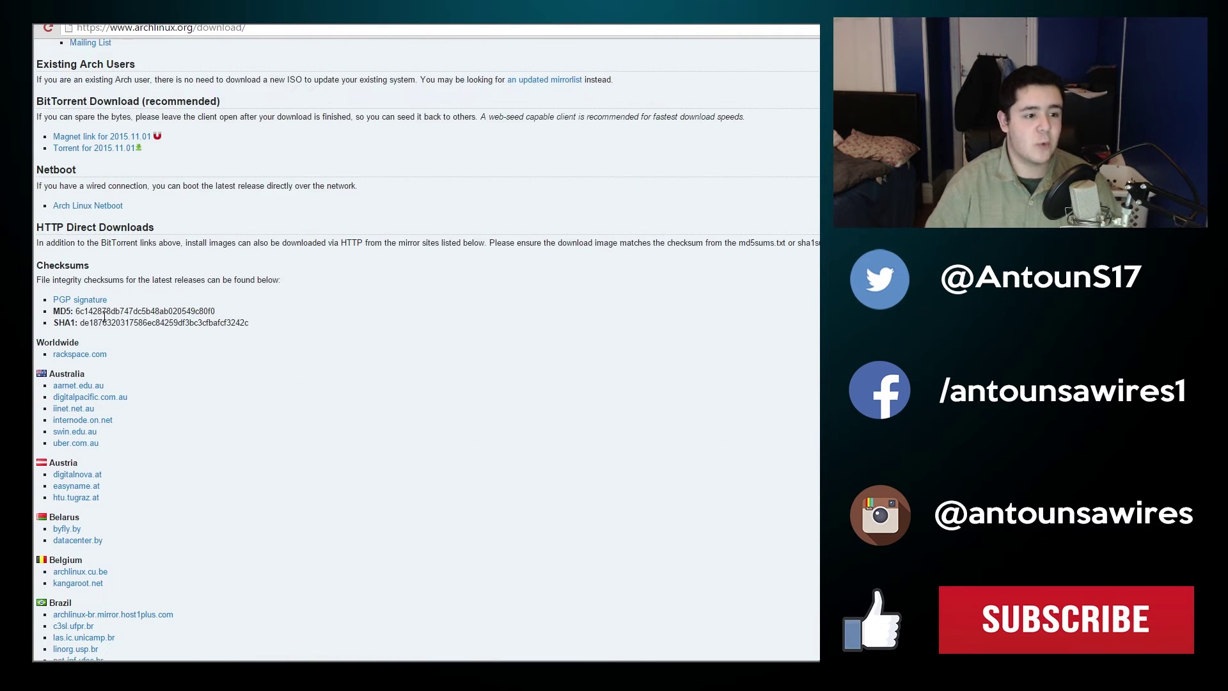
left_click_drag(64, 230, 67, 229)
left_click(340, 342)
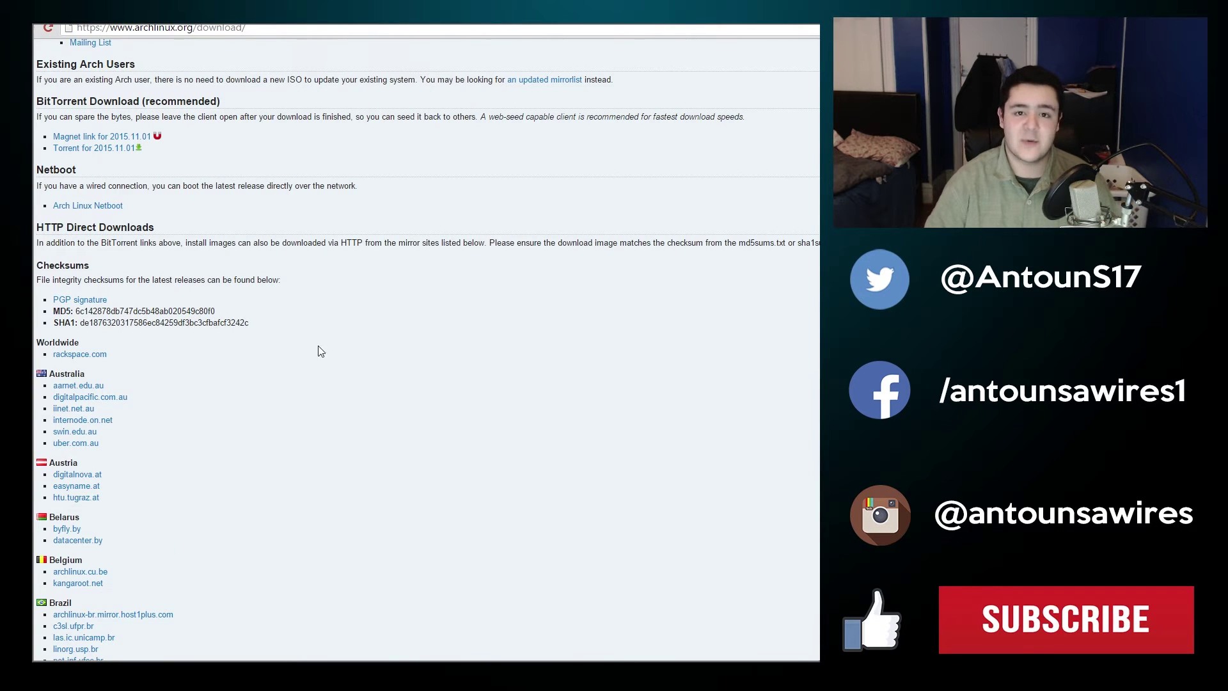
scroll(151, 403, "down", 7)
scroll(93, 398, "down", 13)
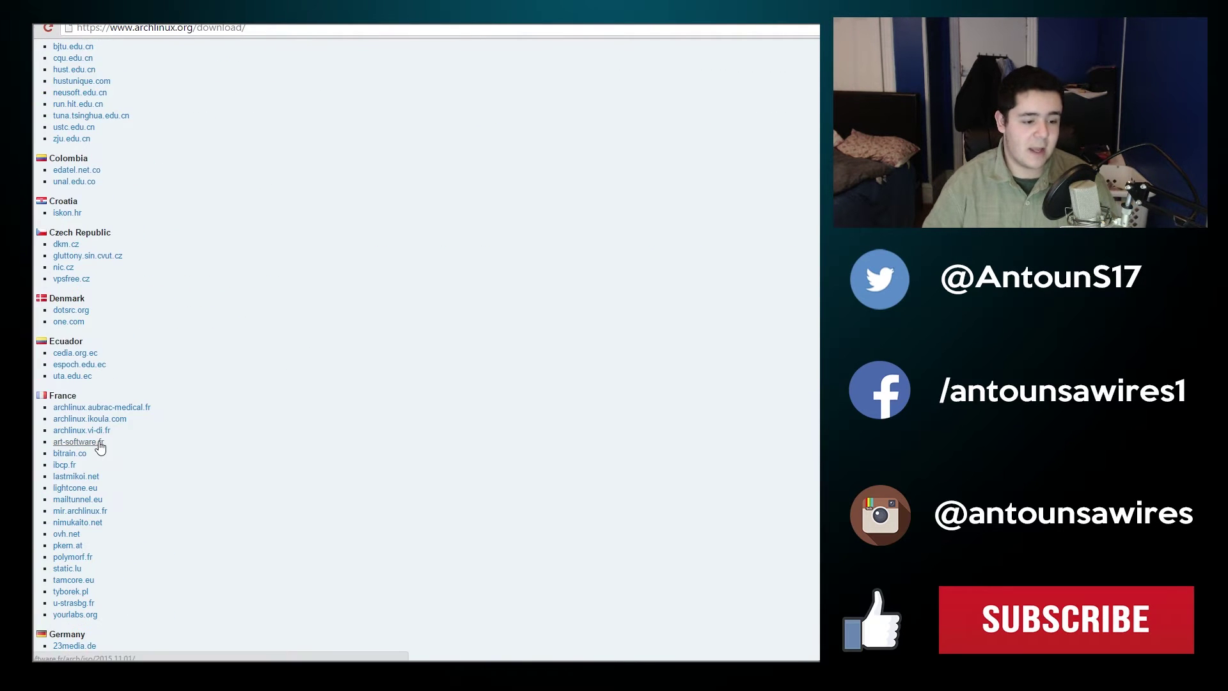
scroll(122, 448, "down", 20)
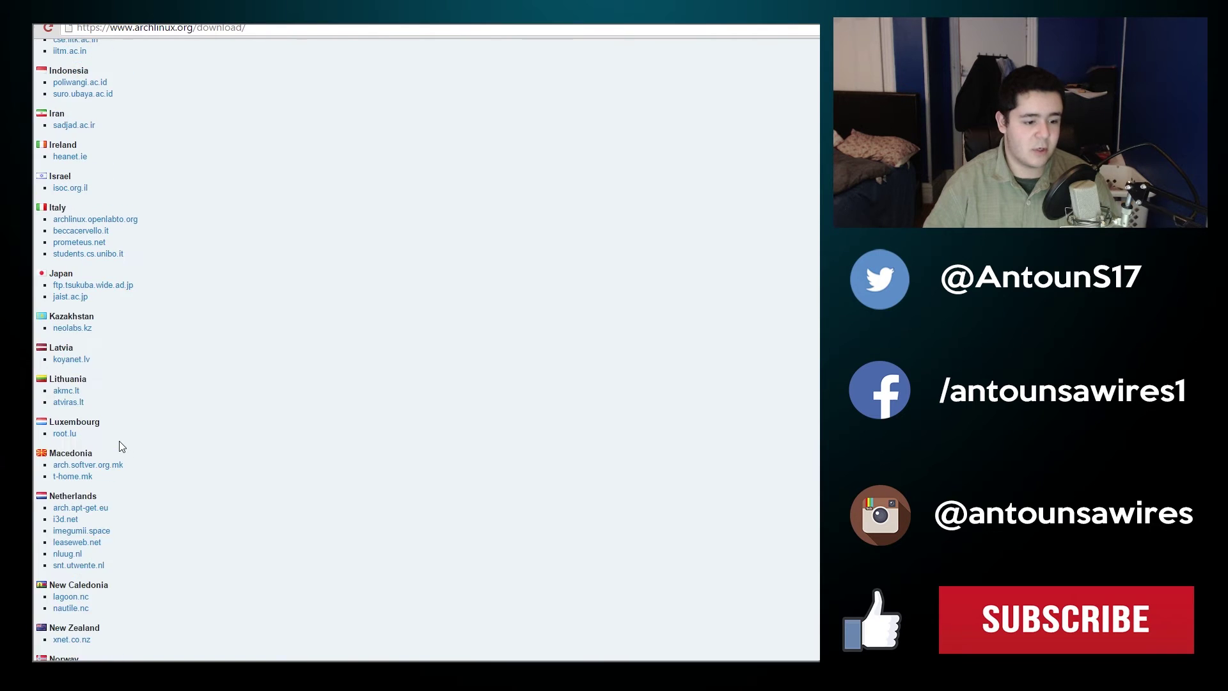
scroll(121, 450, "down", 12)
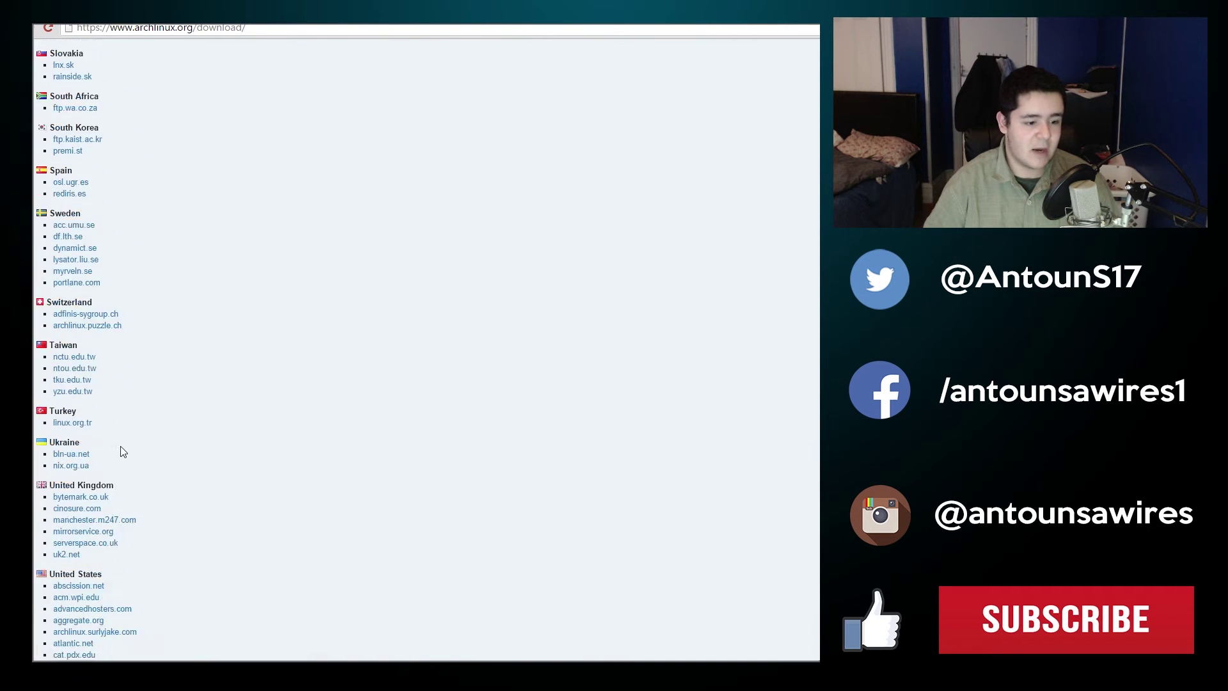
scroll(135, 498, "down", 1)
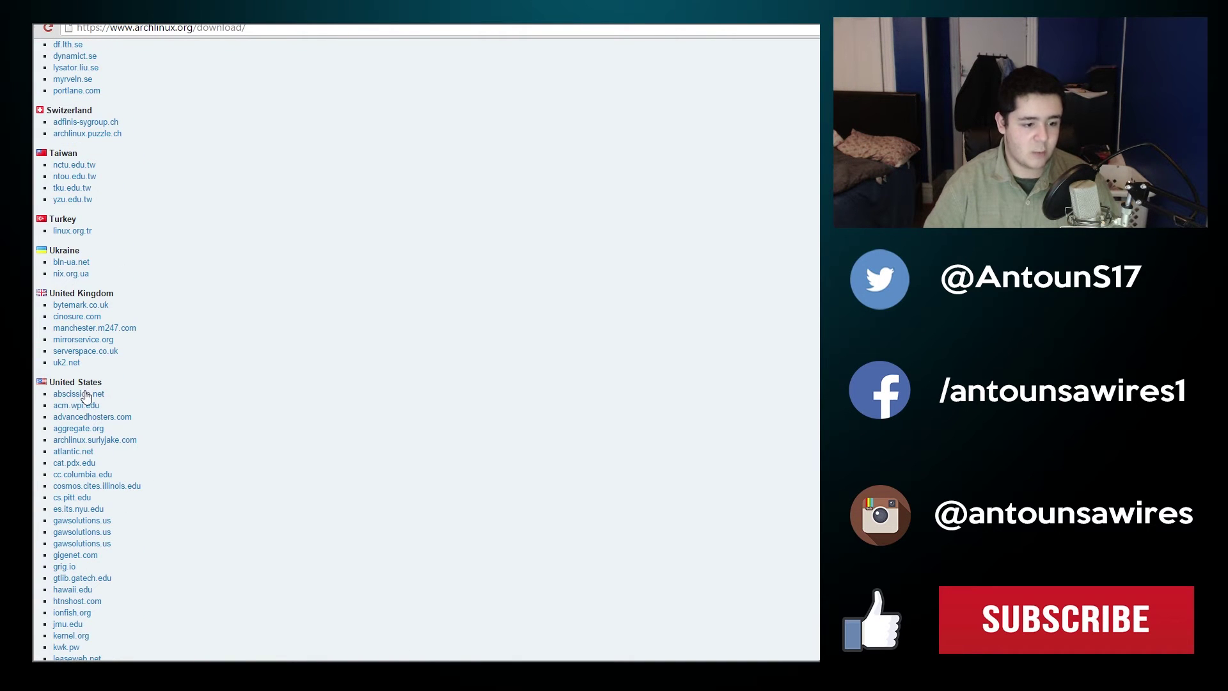
left_click(85, 395)
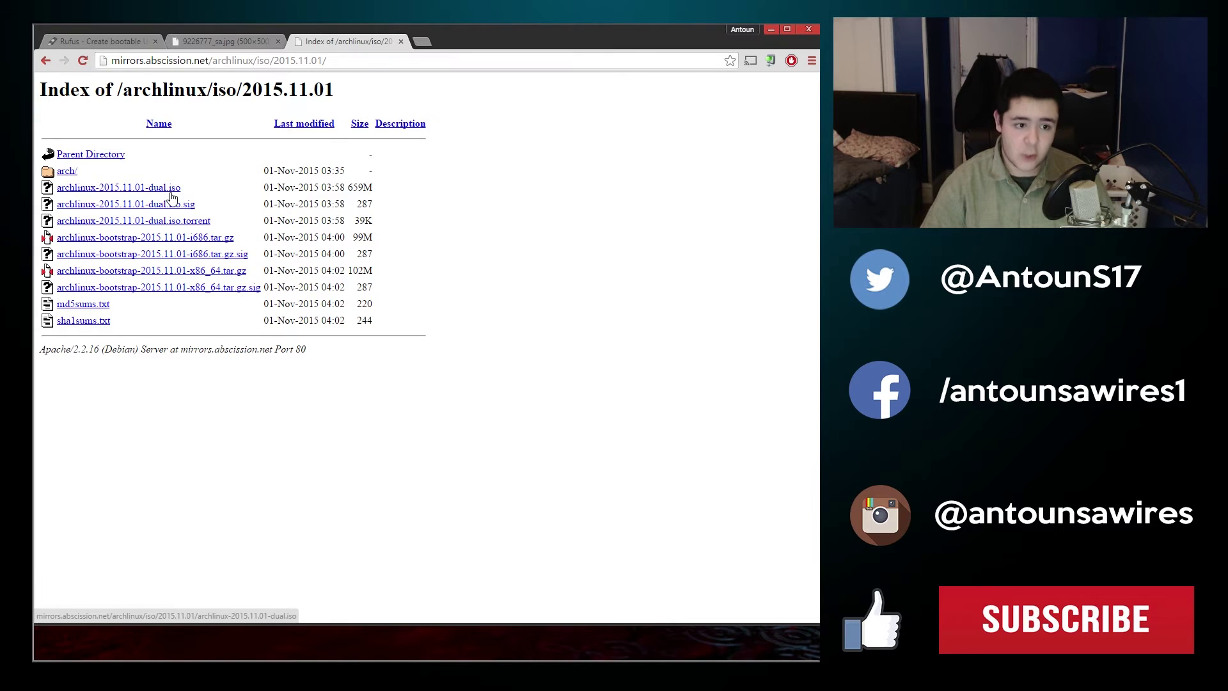
Download archlinux-2015.11.01-dual.iso (659M) and show it in its Downloads folder
left_click(171, 192)
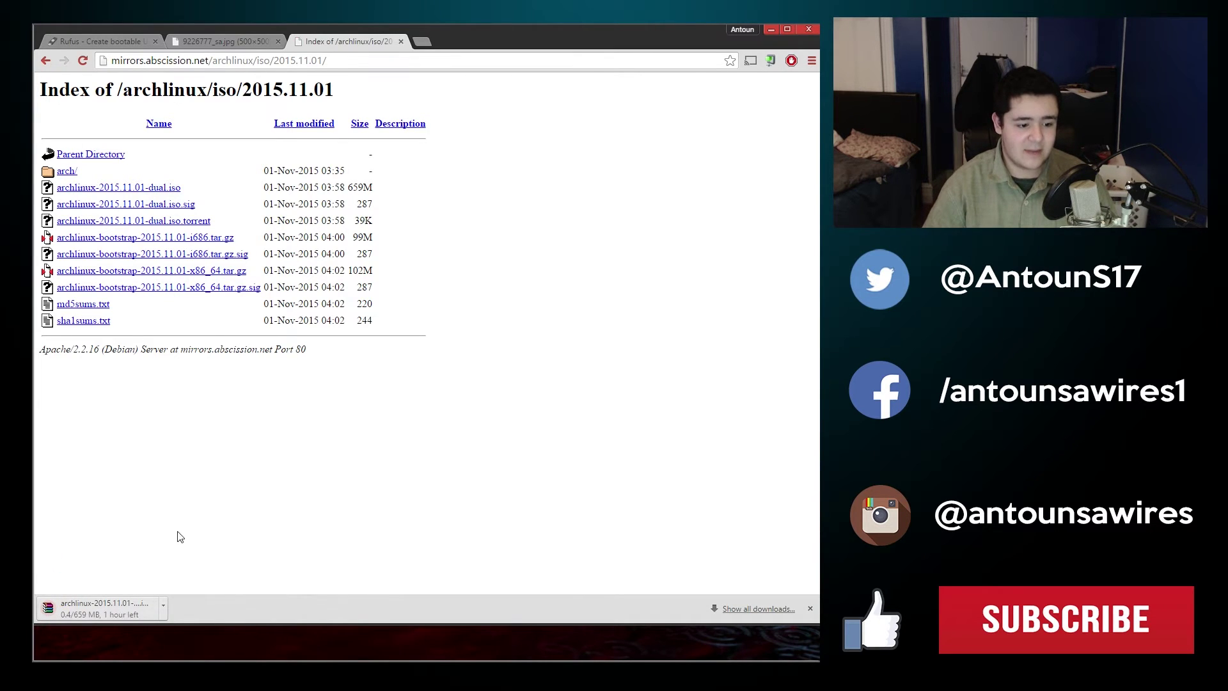
left_click(164, 604)
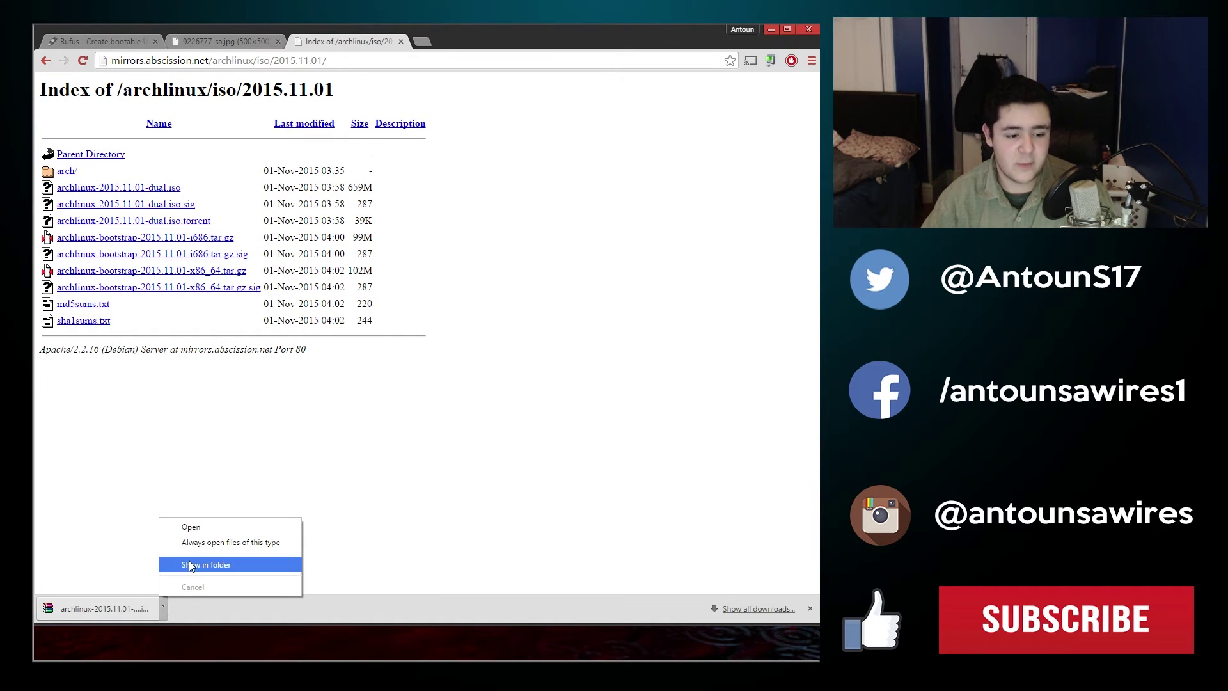
left_click(189, 565)
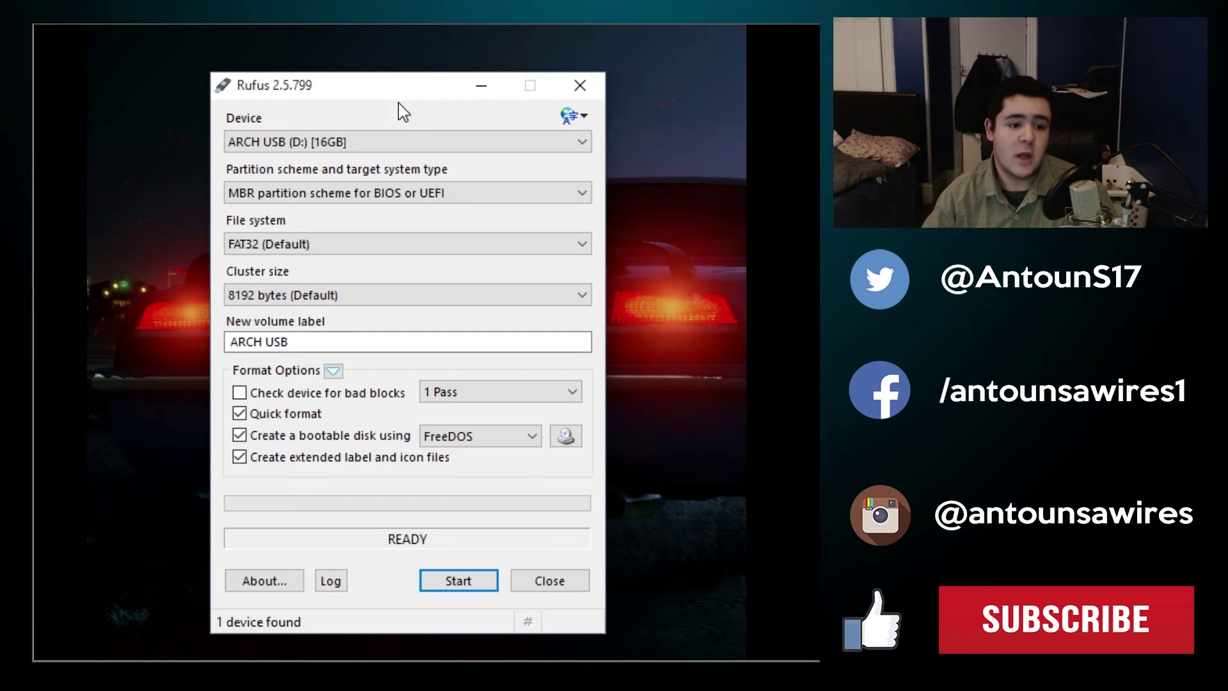
Confirm ARCH USB (D:) [16GB] is the target device, then bring up the disk image picker
left_click(389, 142)
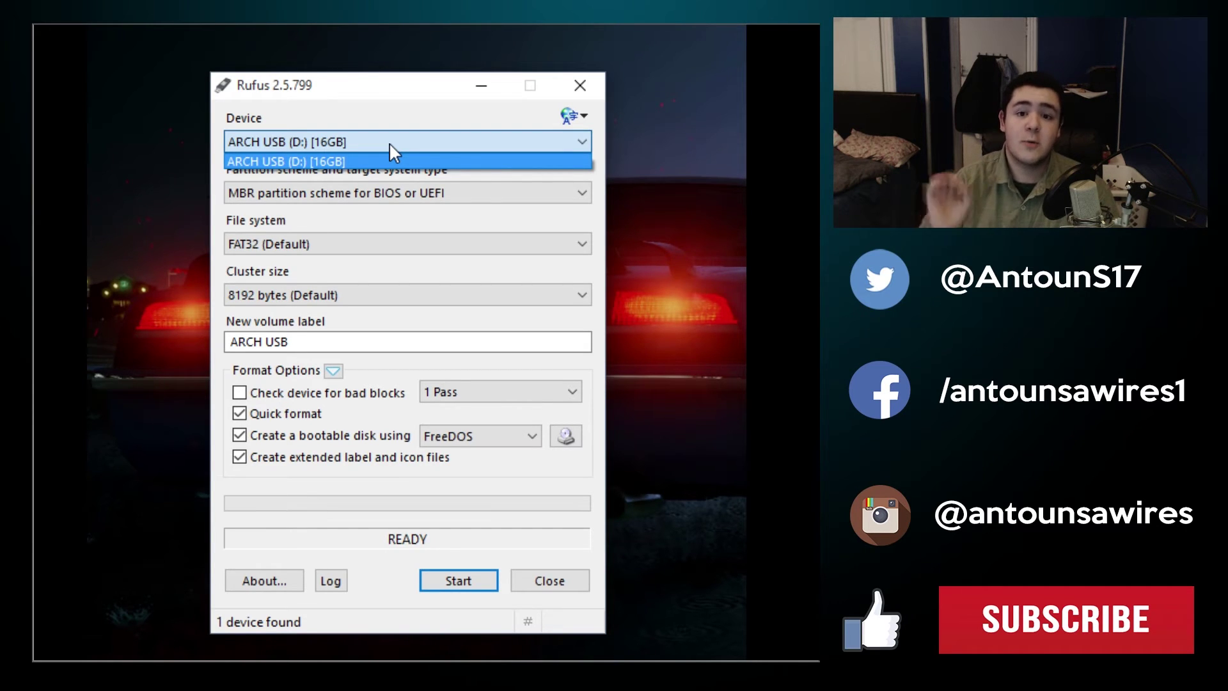
left_click(343, 119)
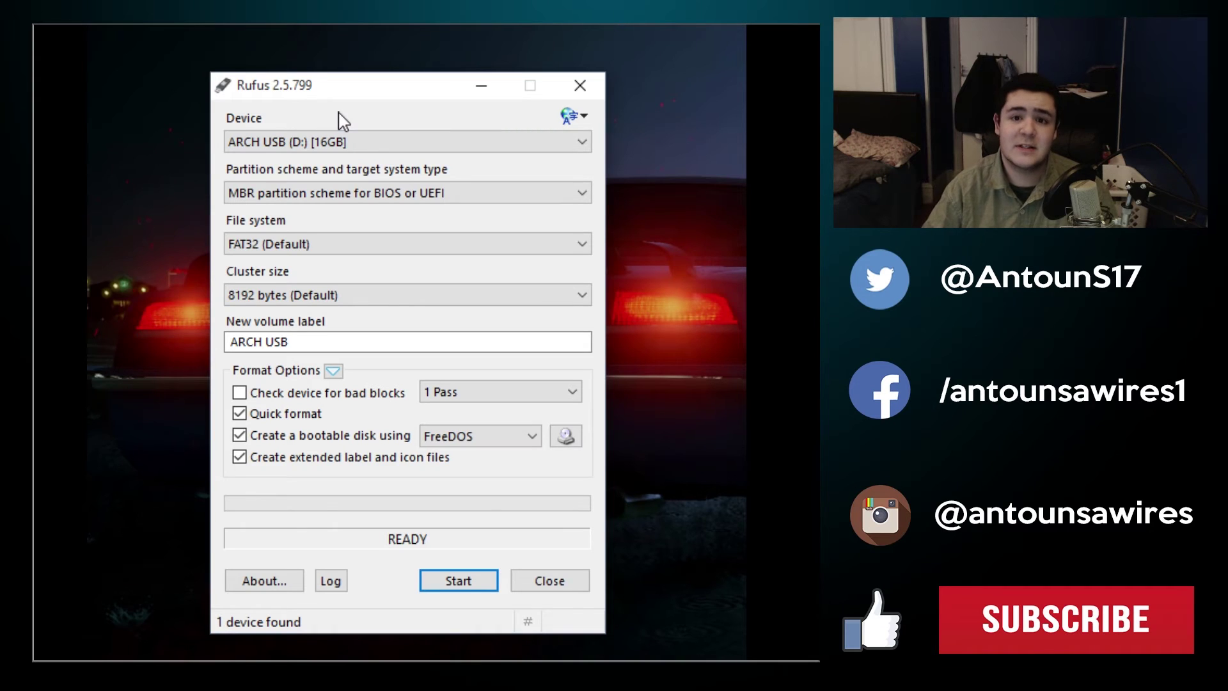
left_click(309, 145)
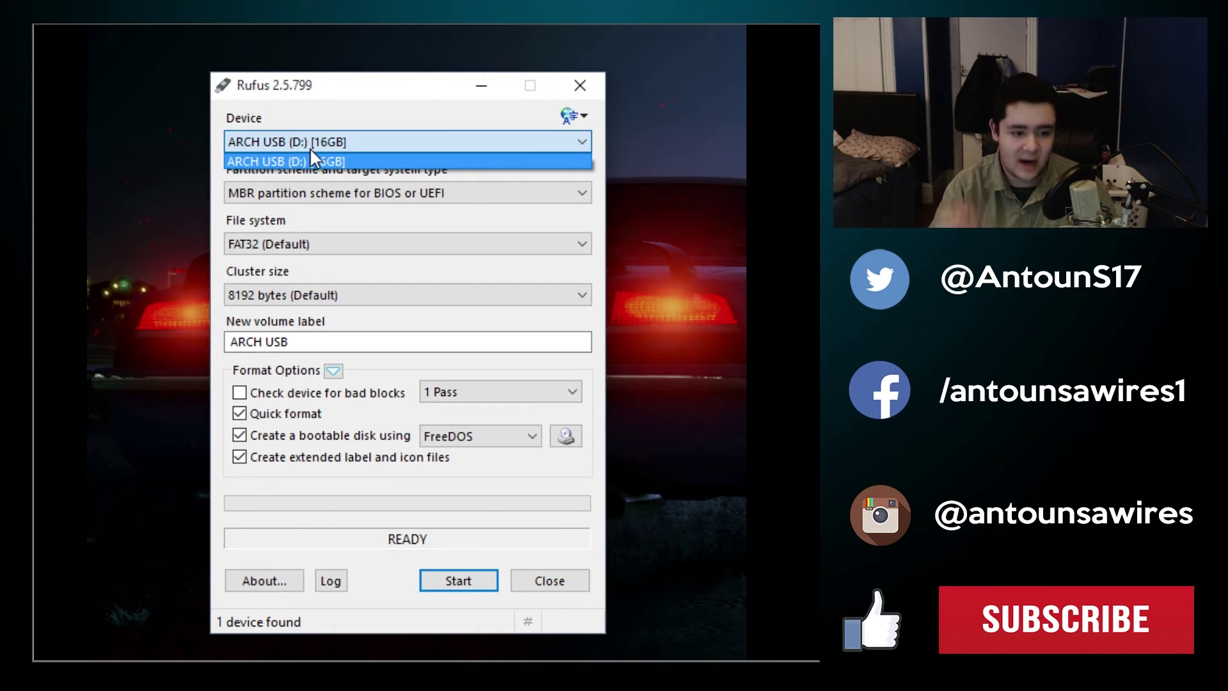
left_click(311, 151)
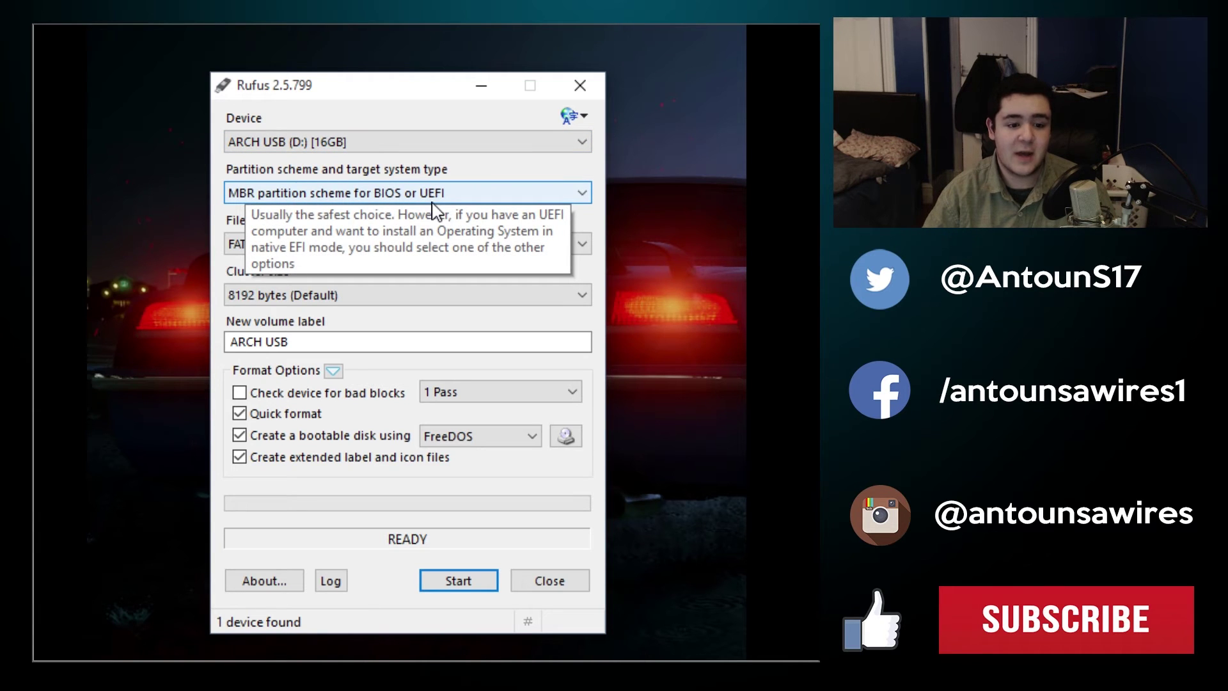
left_click(565, 440)
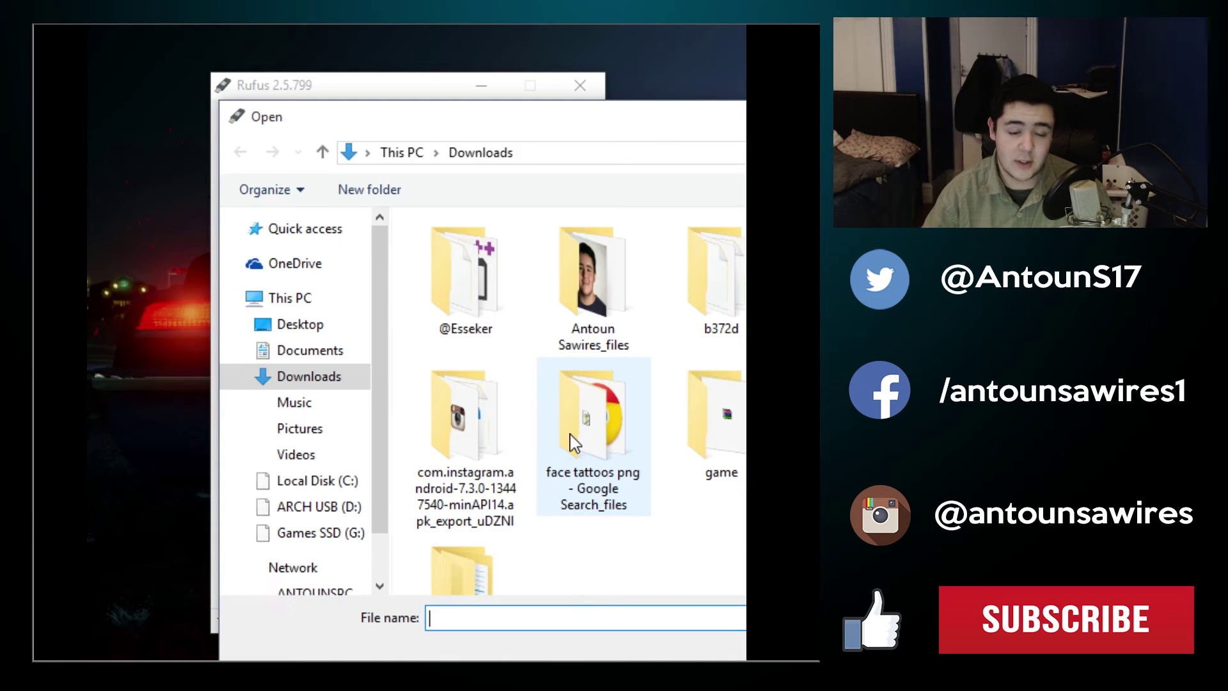
Choose archlinux-2015.11.01-dual.iso from Games SSD (G:) > Downloads as the boot image
left_click(341, 546)
scroll(597, 548, "down", 1)
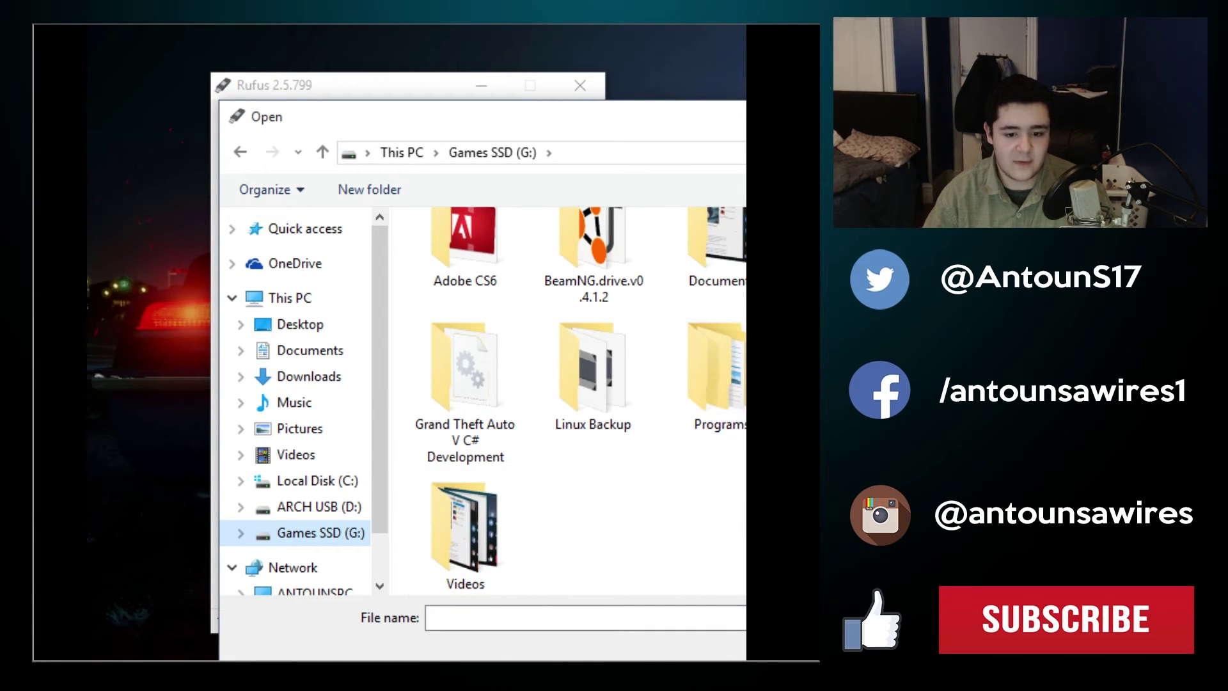
scroll(658, 318, "up", 1)
double_click(844, 282)
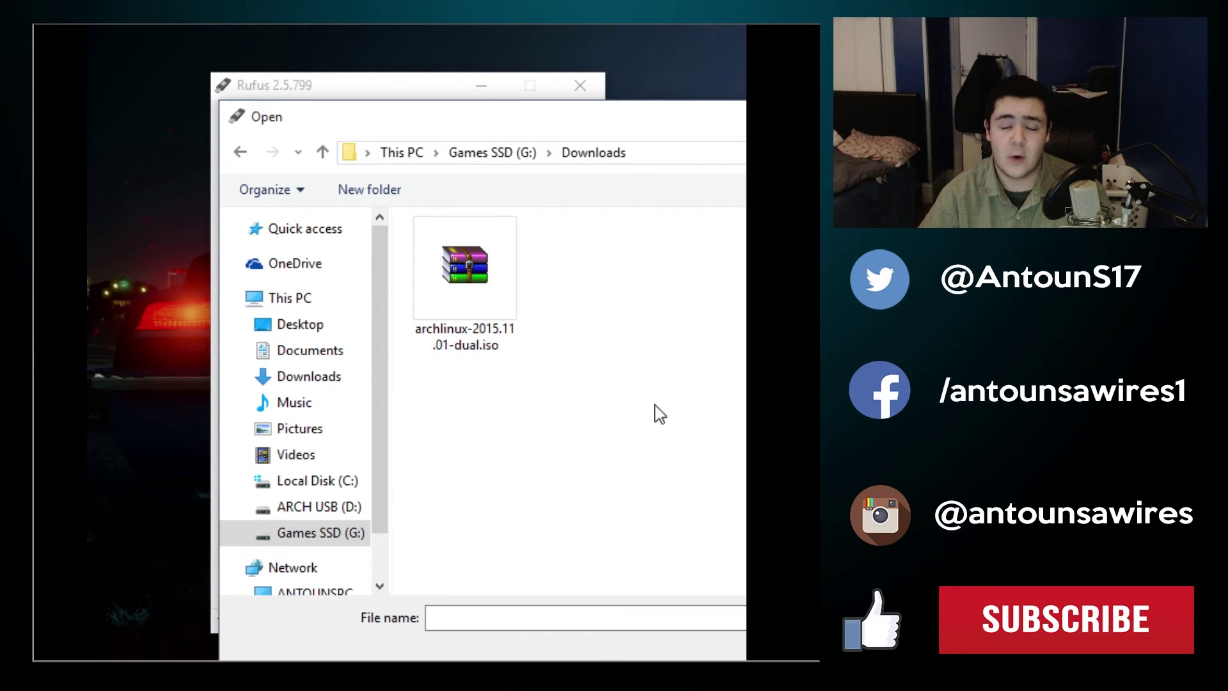
left_click(456, 300)
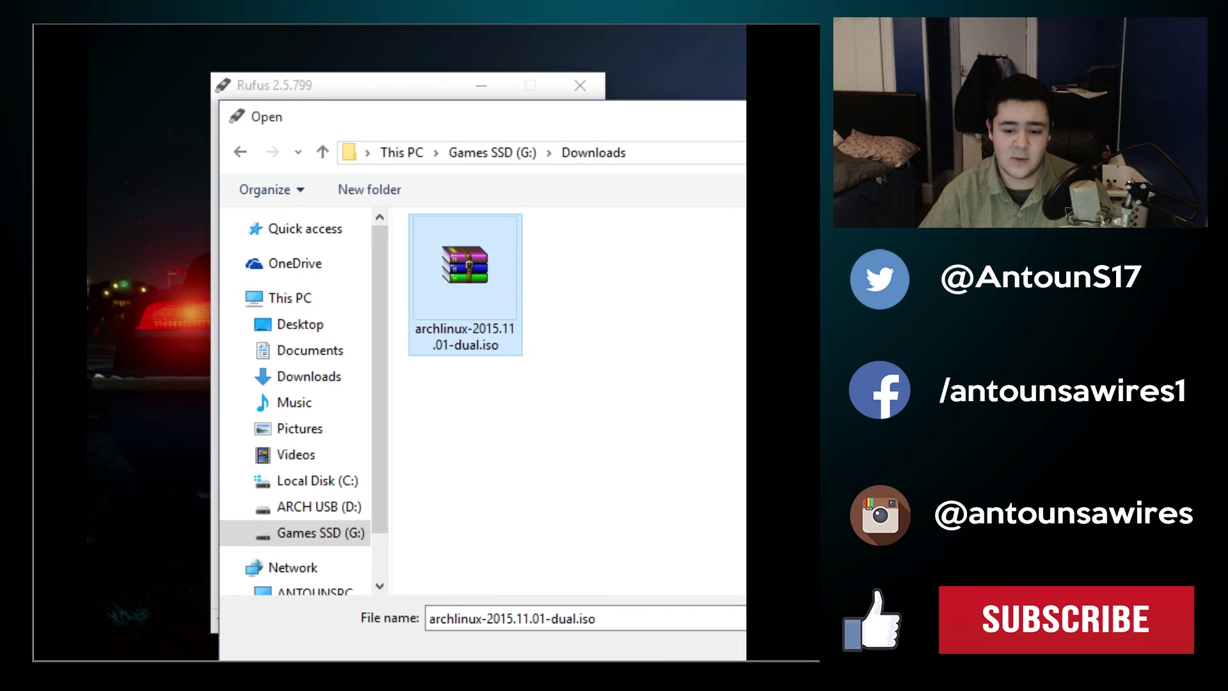
double_click(464, 275)
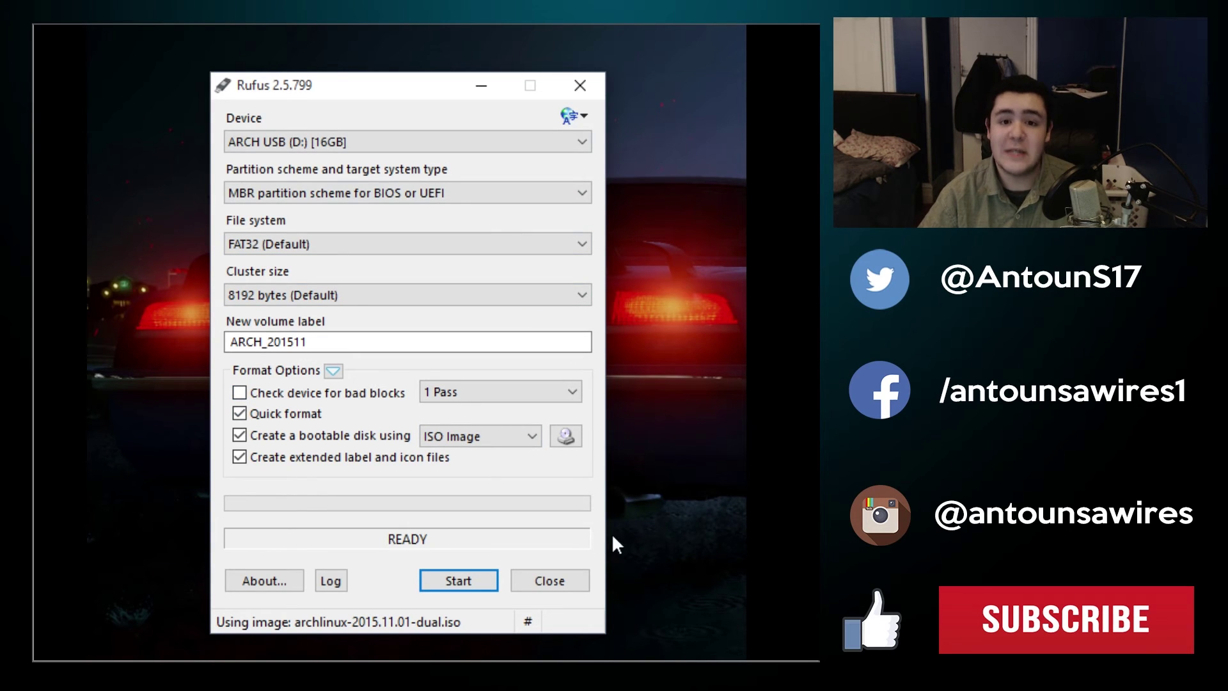
Start the write, accepting the Syslinux download, ISO Image mode and erasure of the drive's data
left_click(458, 581)
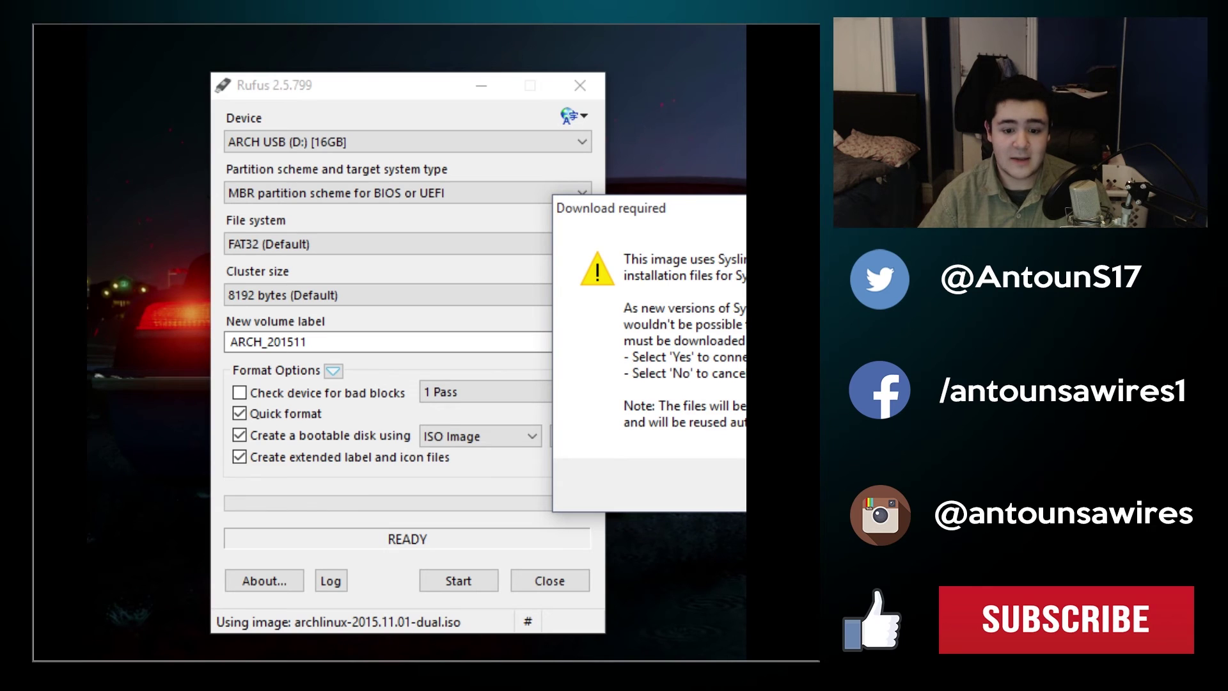
key("Return")
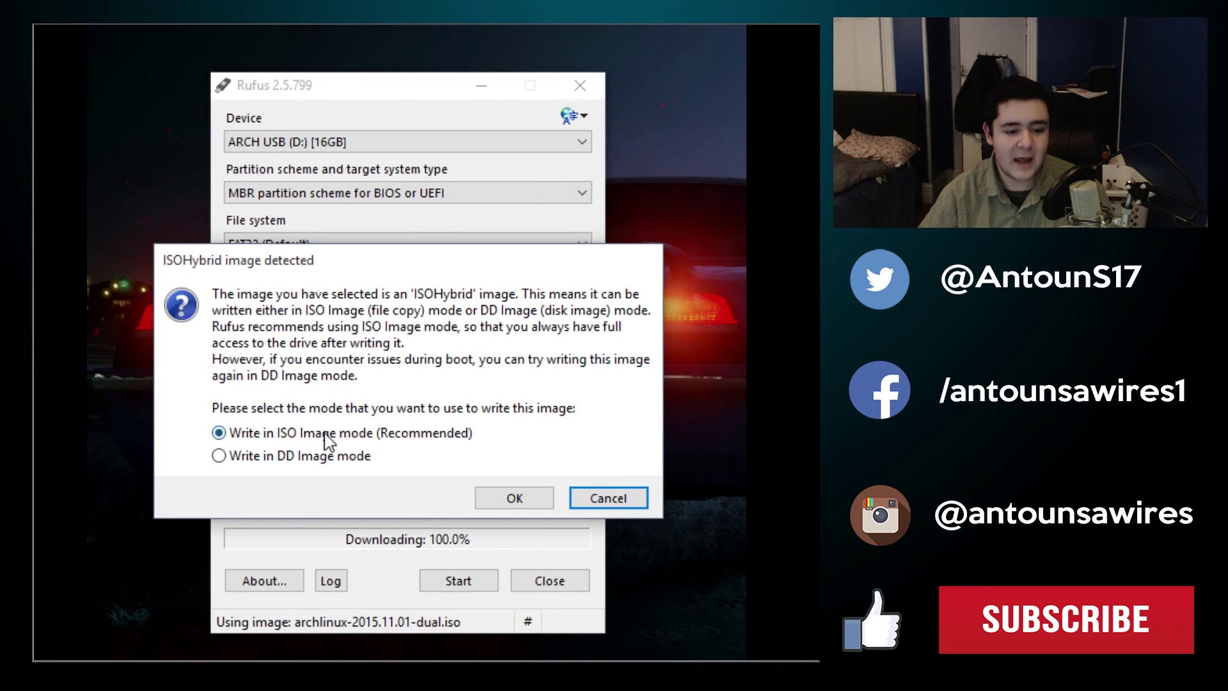
left_click(507, 496)
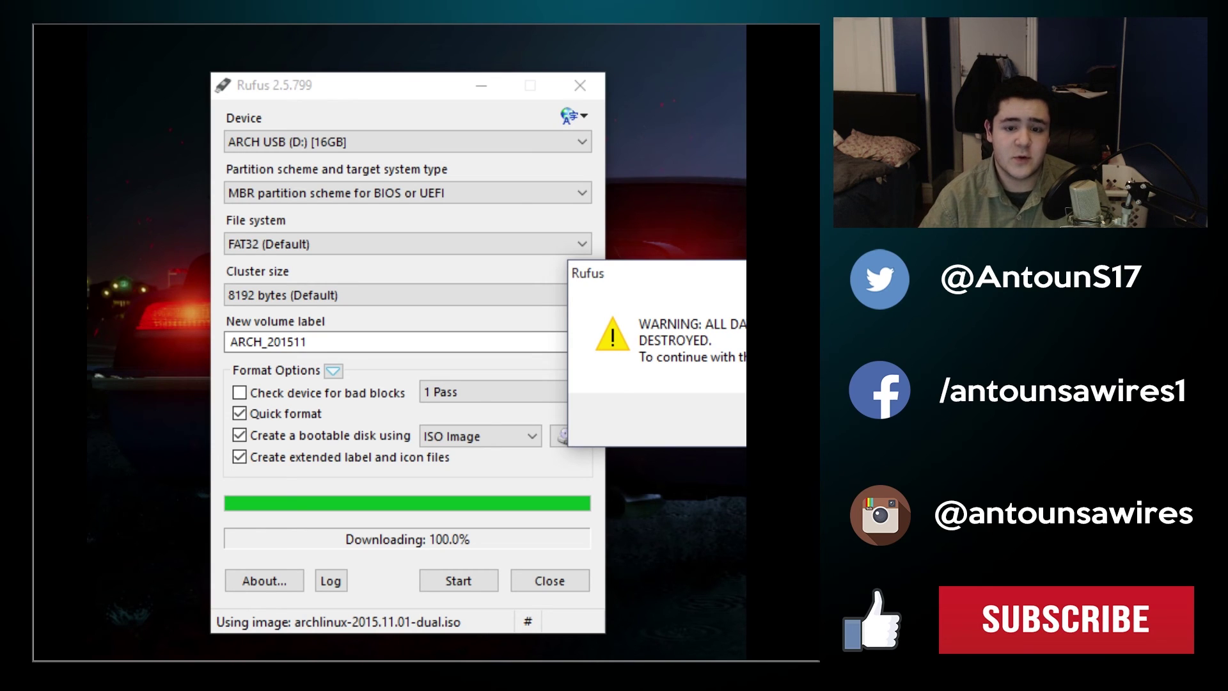
key("Return")
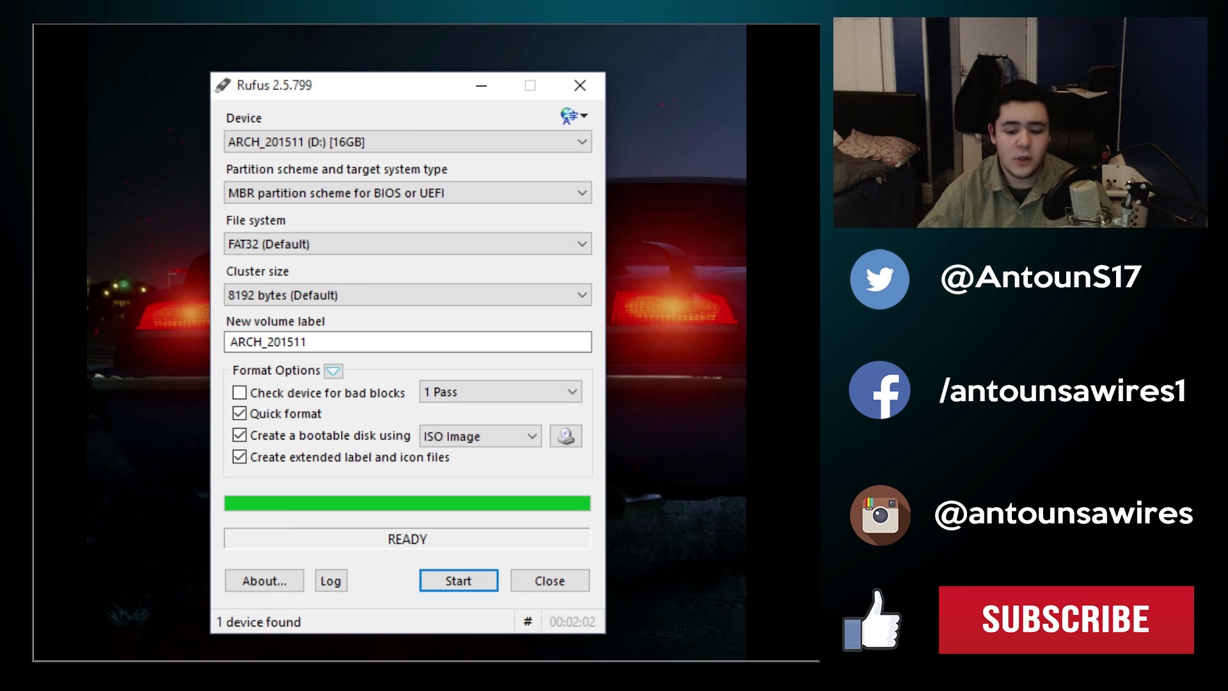
Inspect the drives in File Explorer, selecting the ARCH_201511 files, and end on Local Disk (C:)
key("alt+Tab")
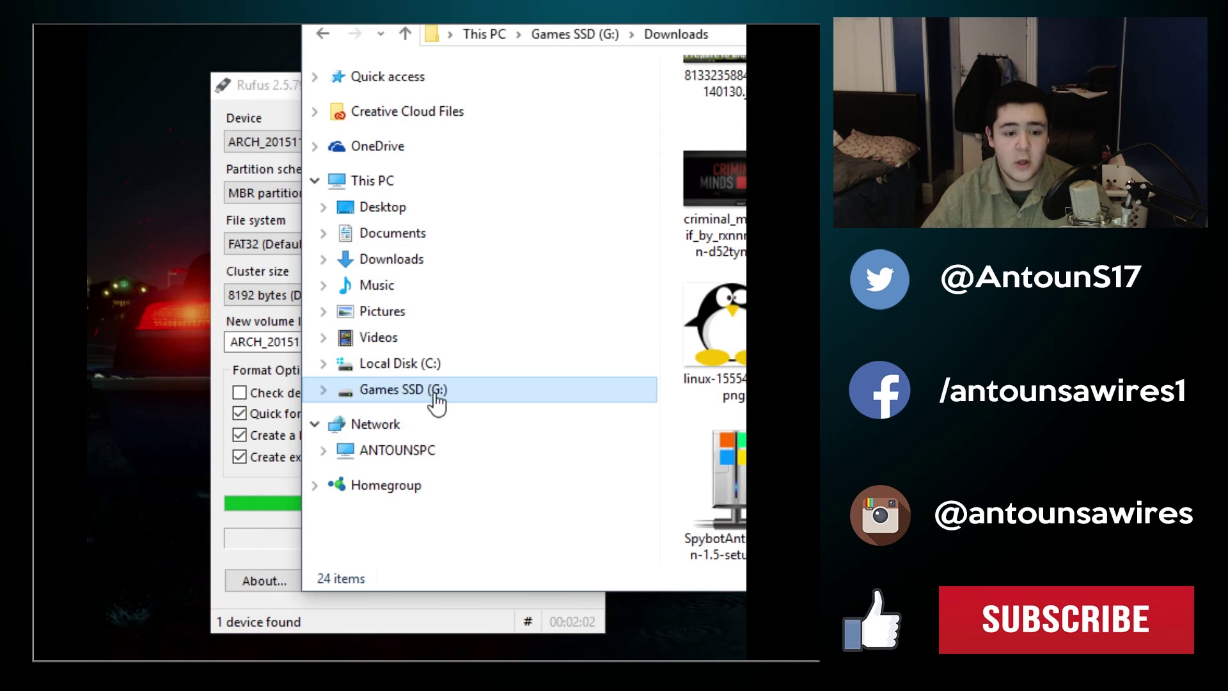
left_click(417, 397)
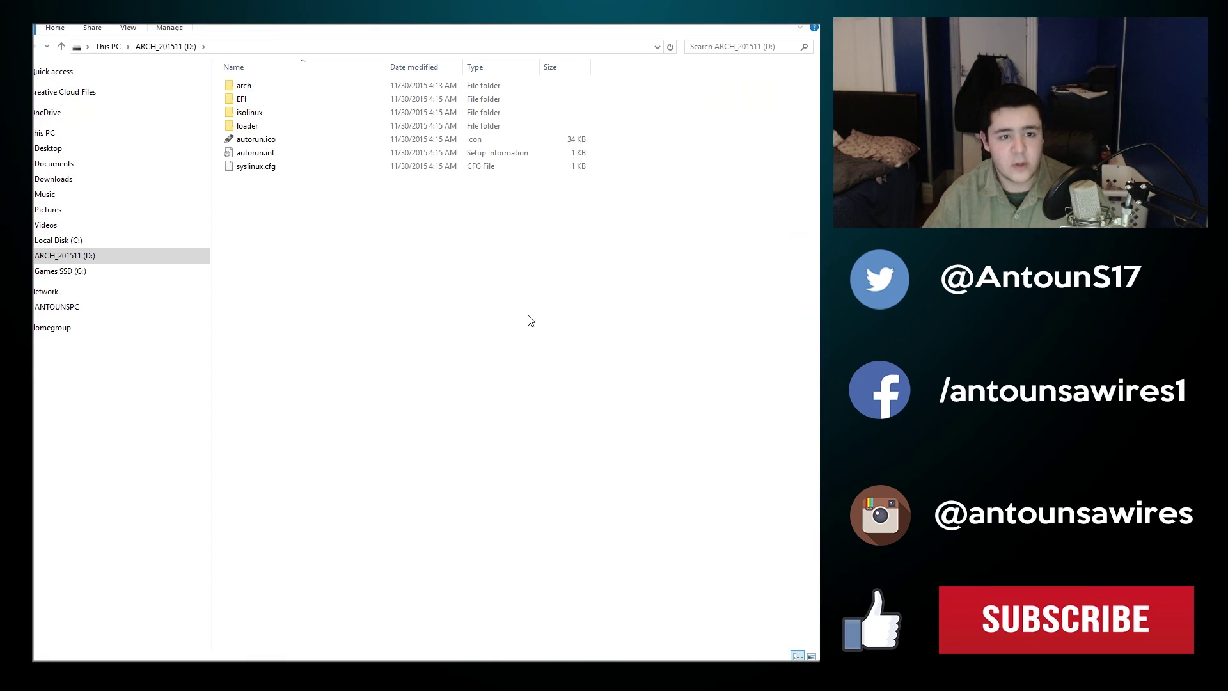
left_click_drag(529, 317, 214, 70)
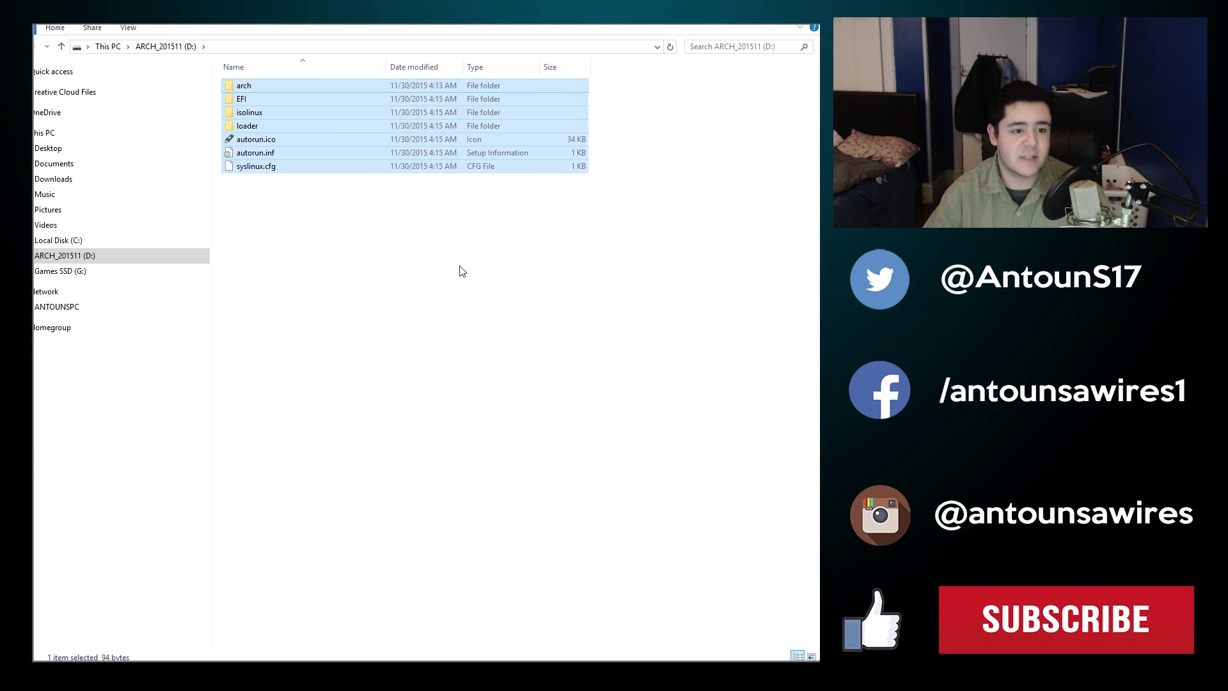
left_click(461, 272)
left_click(84, 241)
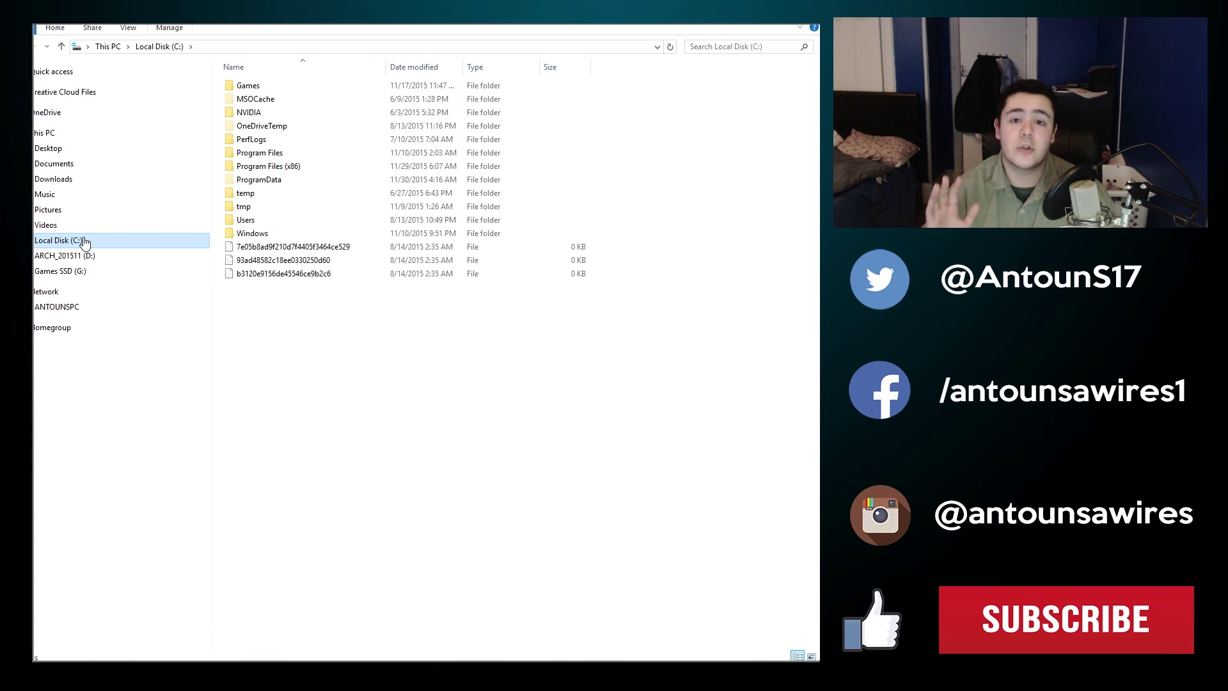